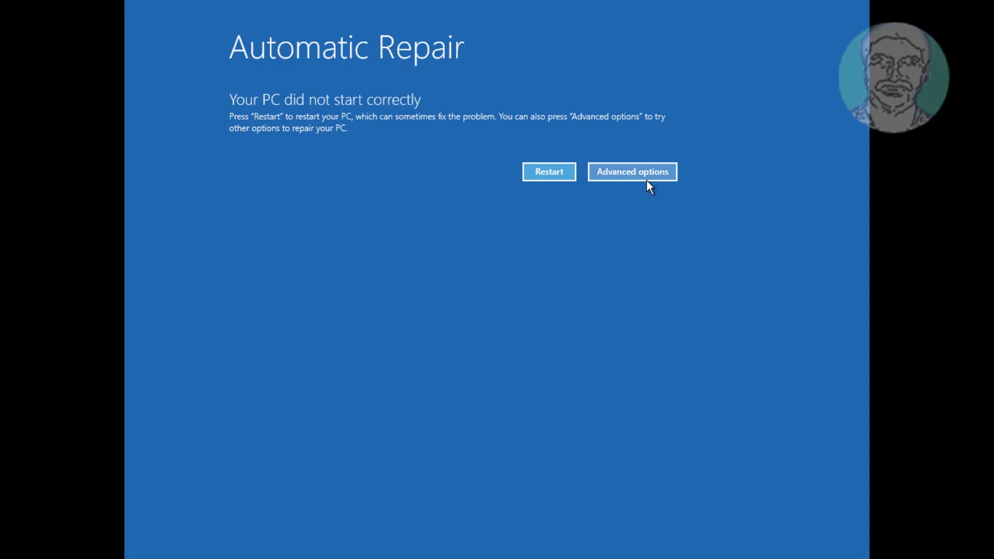
- Get past the failed-start notice through Troubleshoot > Advanced options and run Startup Repair
click(648, 177)
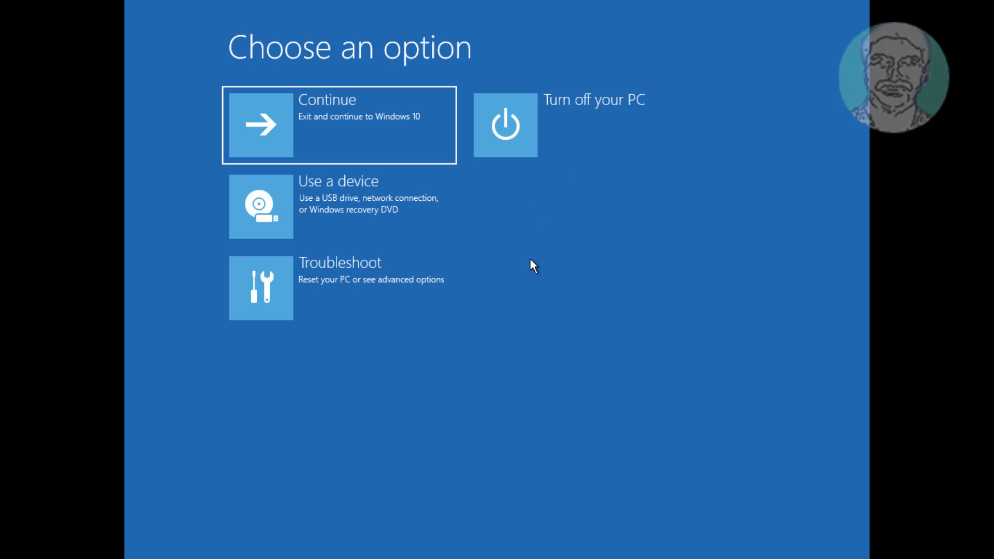
click(380, 275)
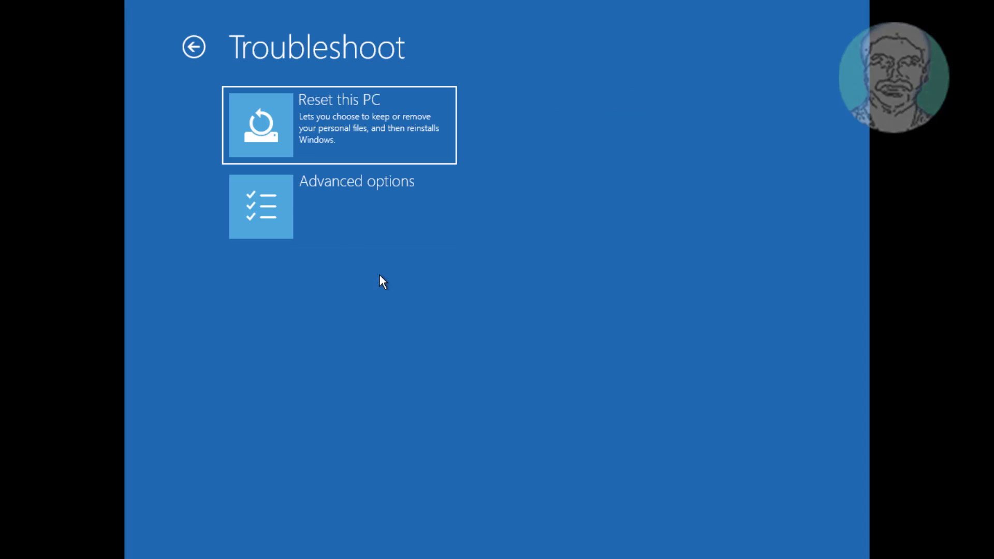
click(356, 206)
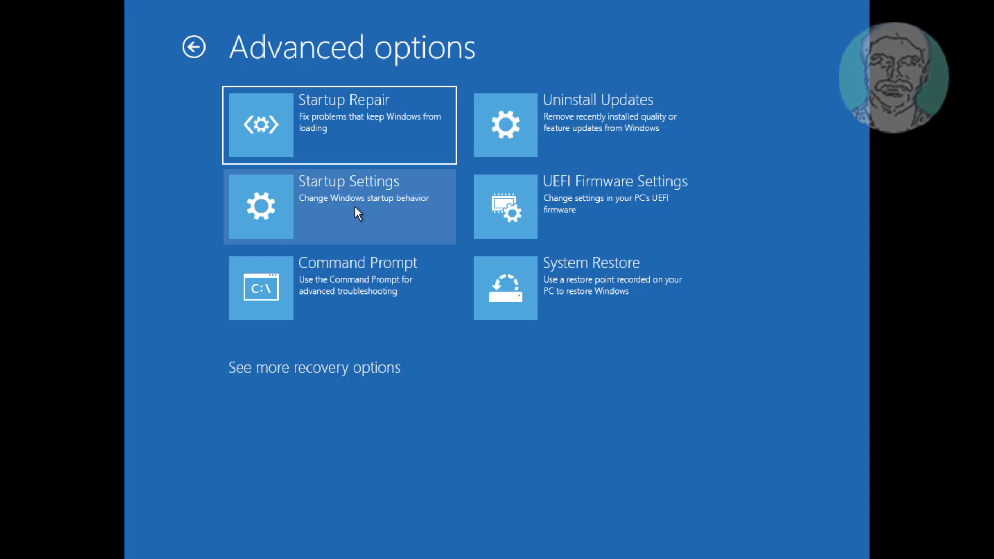
click(337, 128)
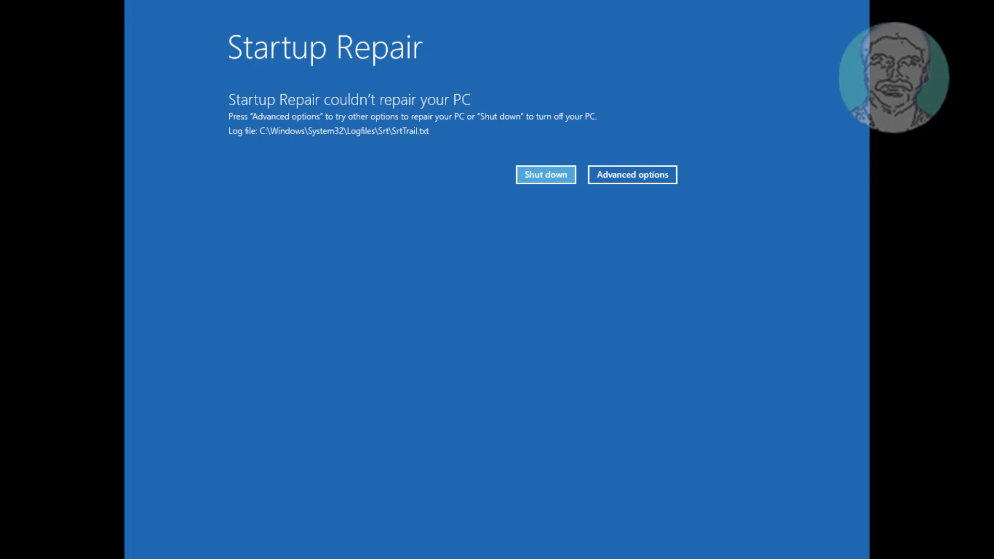
- Leave the Startup Repair failure screen for the Troubleshoot options
click(653, 179)
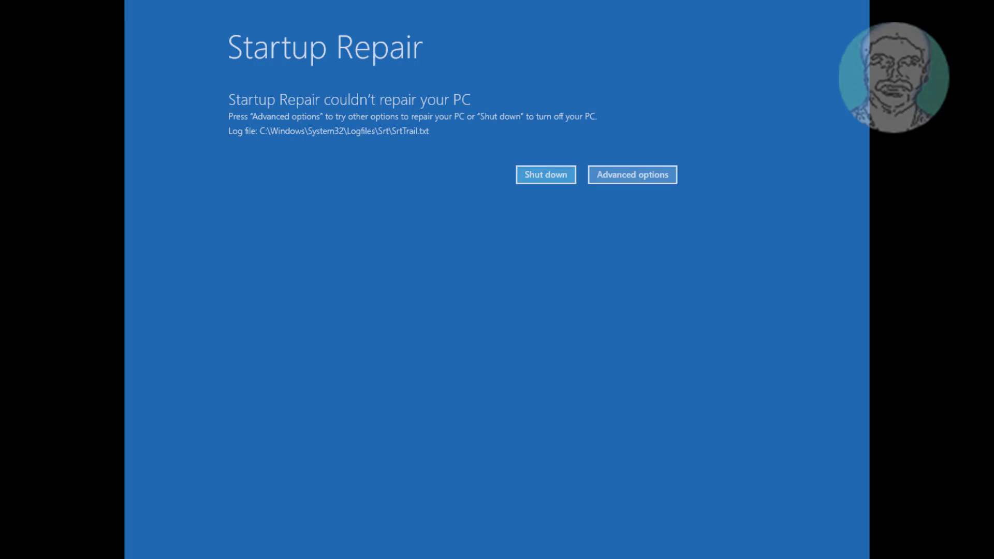
click(394, 268)
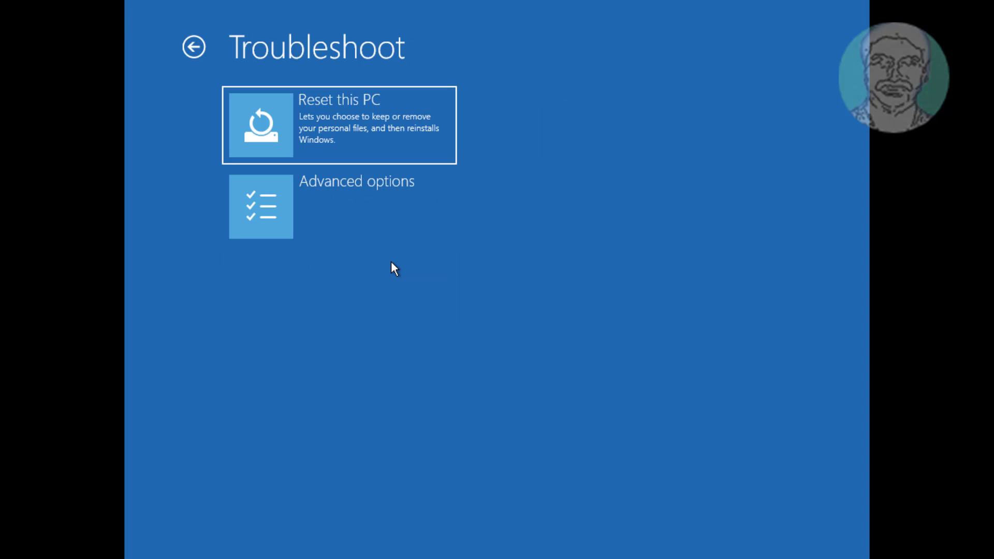
- Uninstall the latest quality update and finish back at Choose an option
click(335, 205)
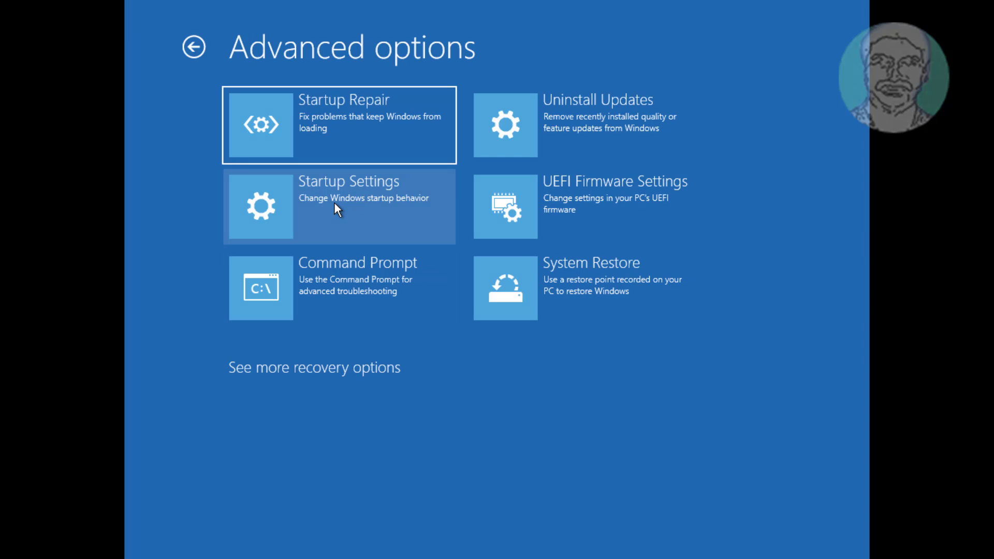
click(617, 118)
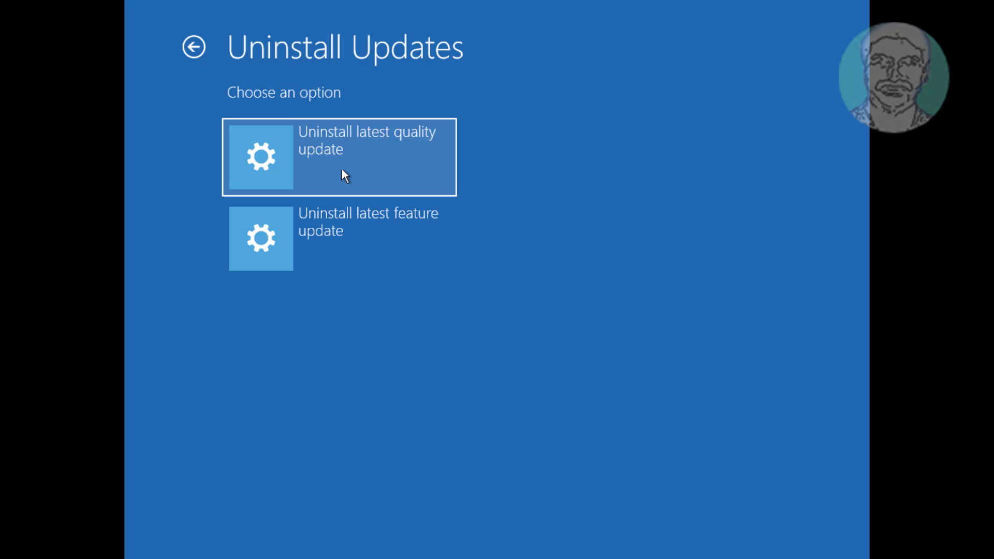
click(365, 153)
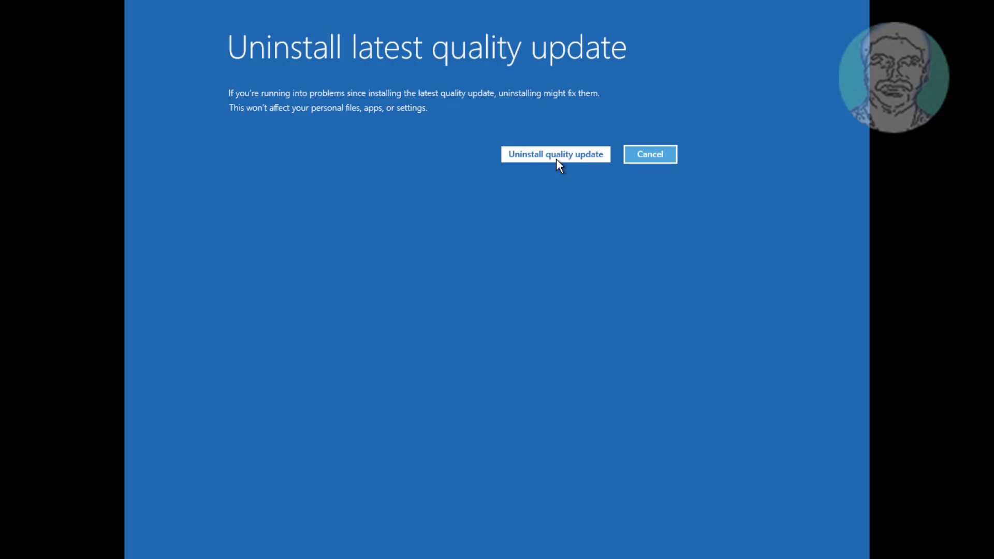
click(556, 159)
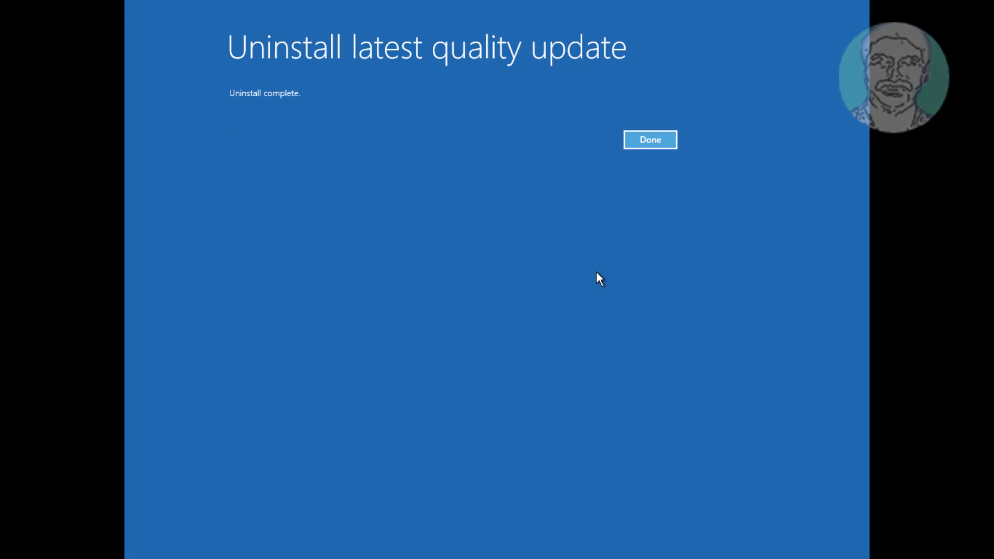
click(658, 145)
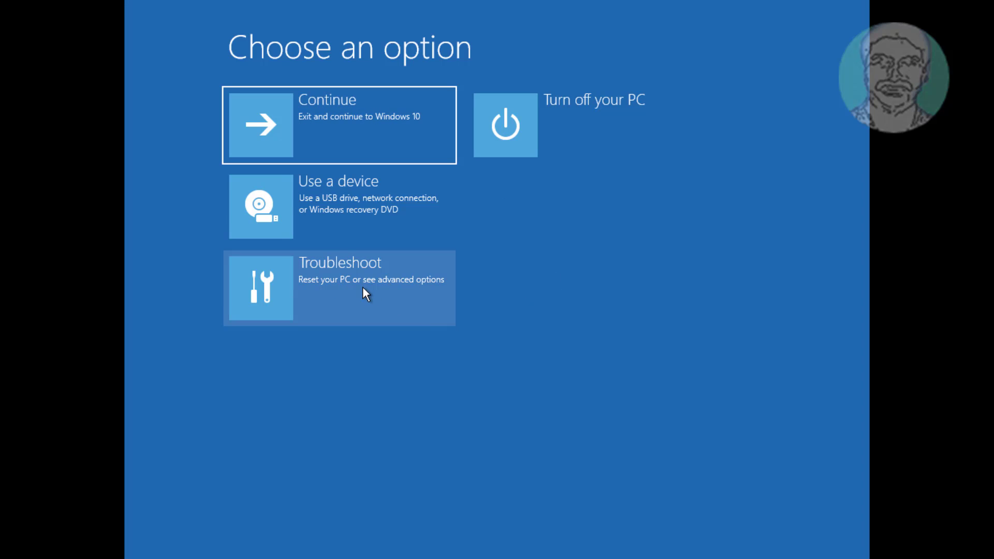
- Revisit the Uninstall Updates choices, then return to the Advanced options screen
click(371, 297)
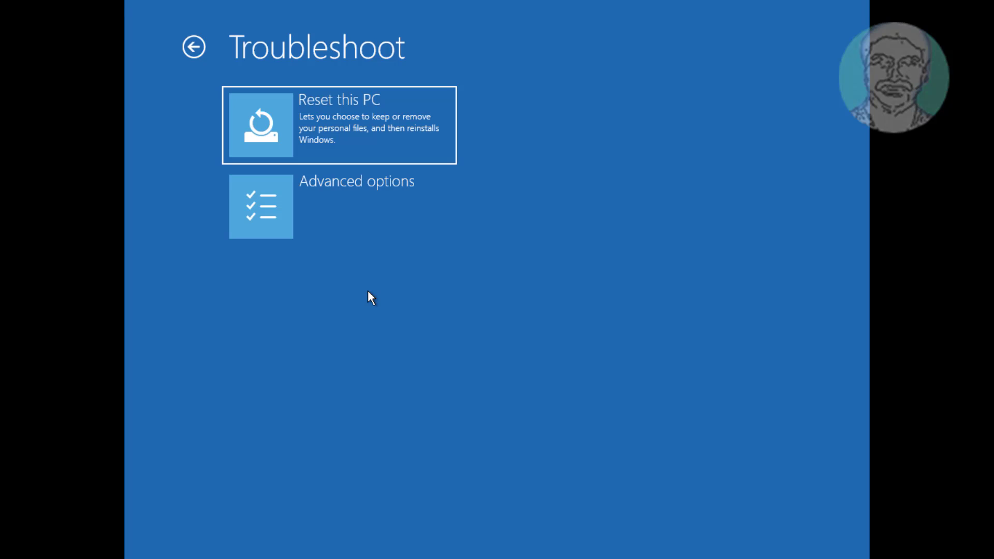
click(355, 199)
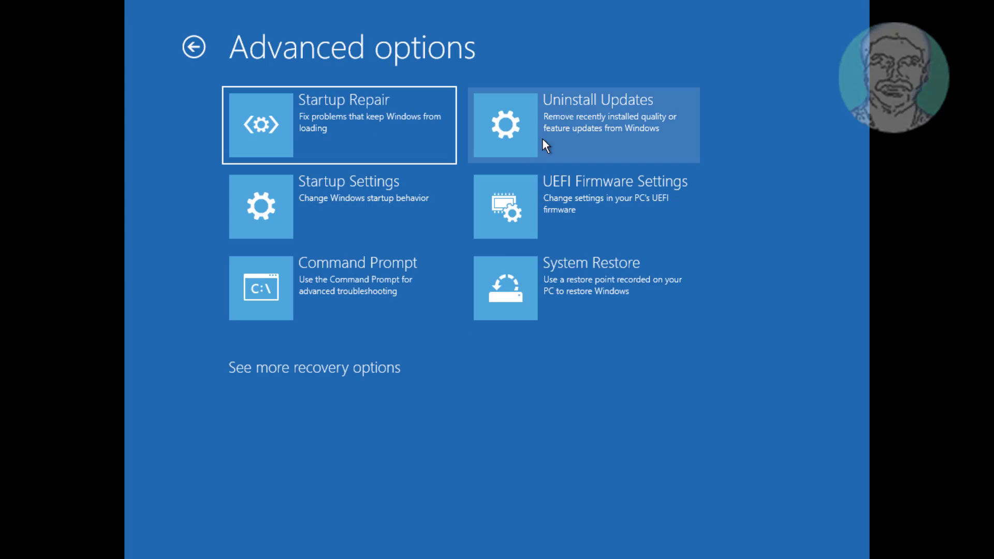
click(603, 124)
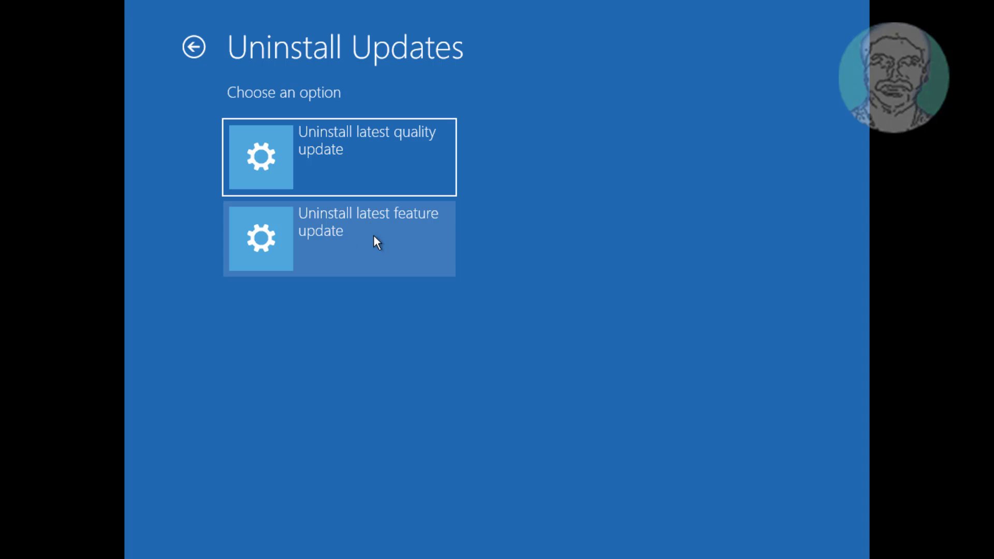
click(197, 47)
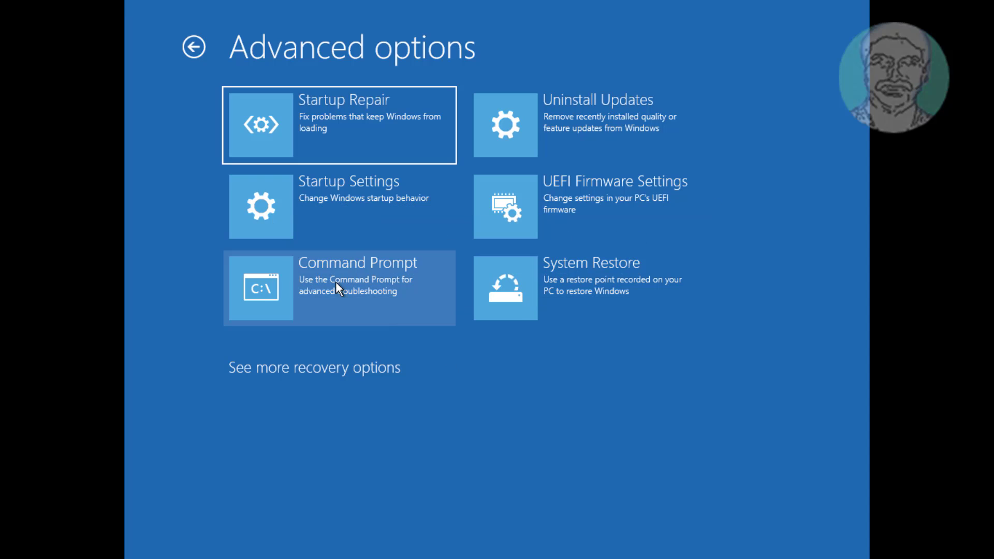
- Open Command Prompt, run sfc /scannow, then enter chkdsk c: for the next check
click(363, 287)
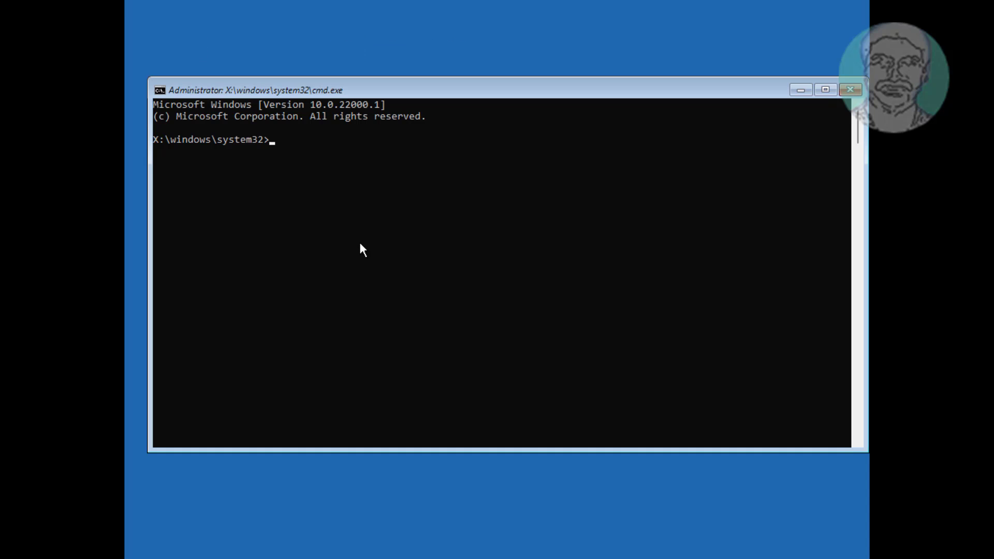
text(sfc /scannow)
key(Return)
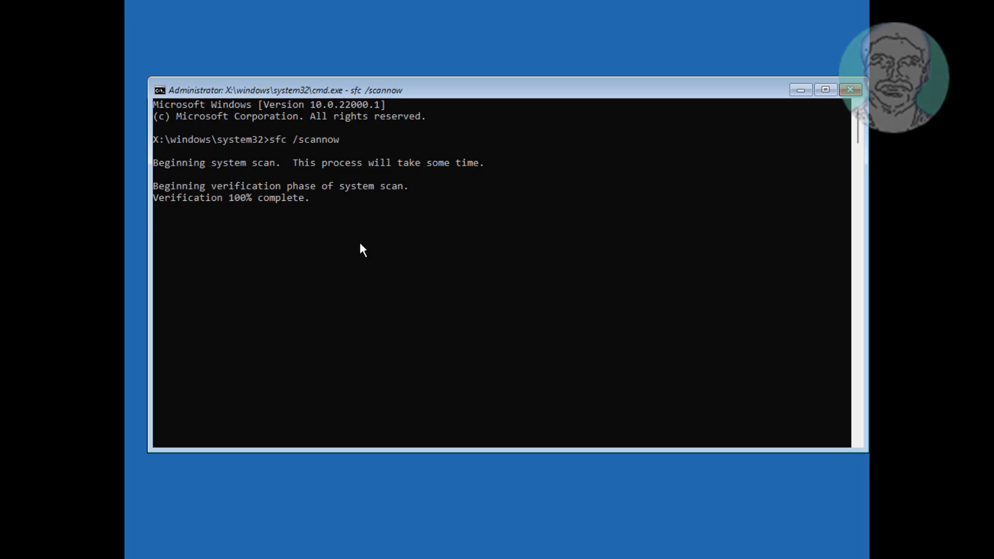
text(chkdsk)
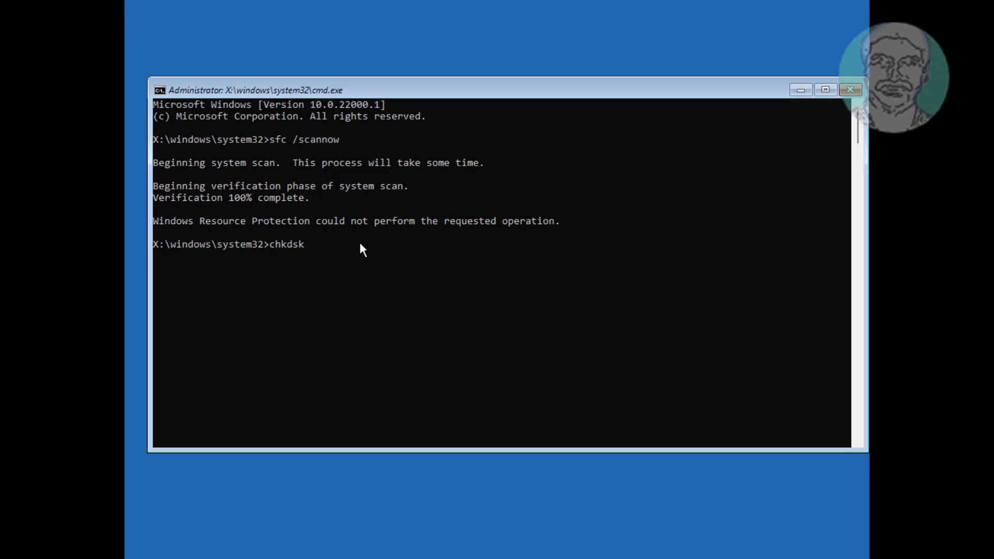
text( c: /f)
- Run chkdsk c: /f, answering Y to dismount, then exit Command Prompt
key(Return)
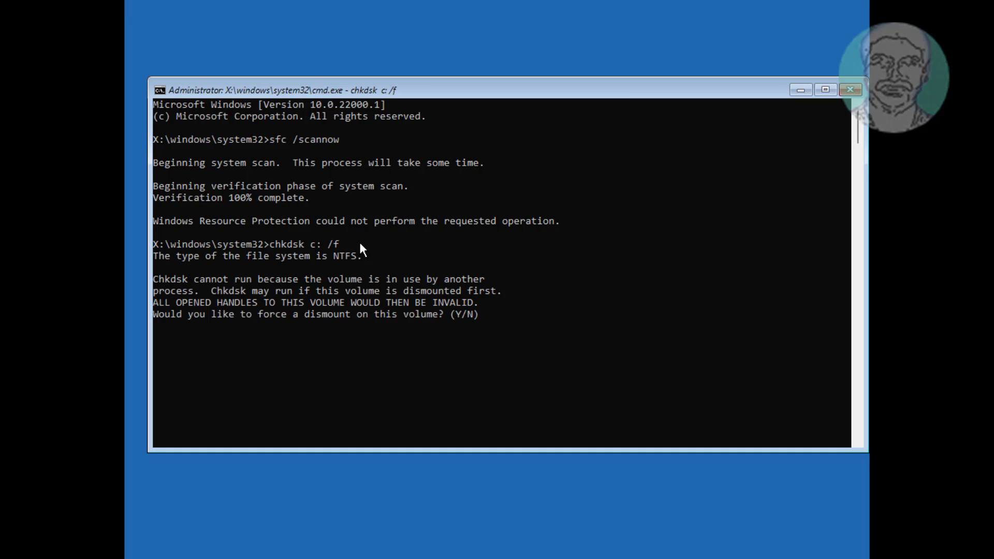
text(y)
key(Return)
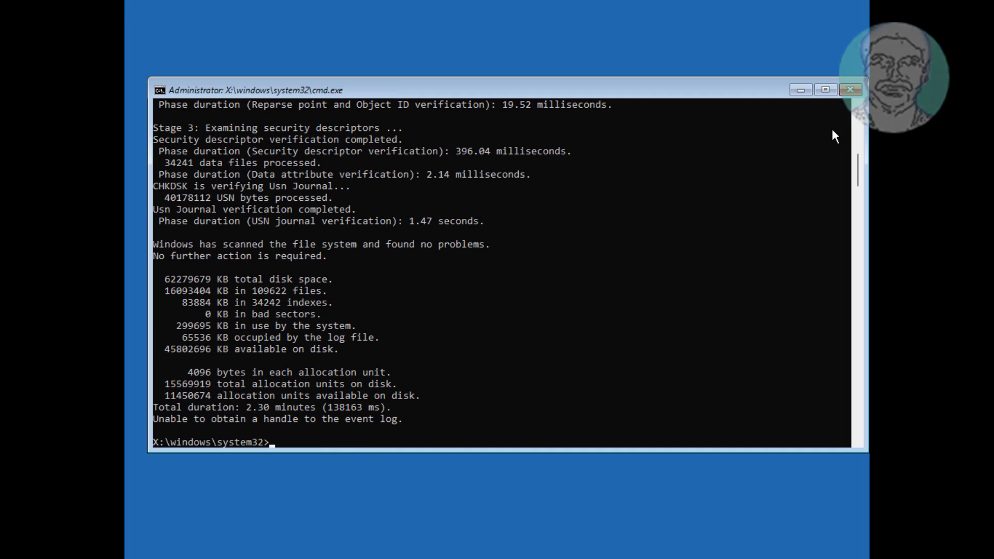
text(exit)
key(Return)
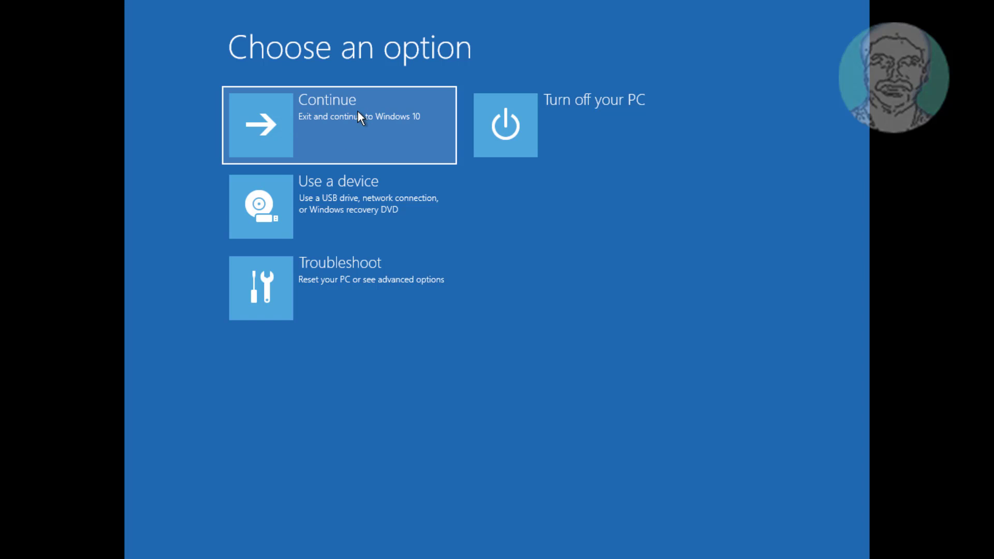
click(355, 272)
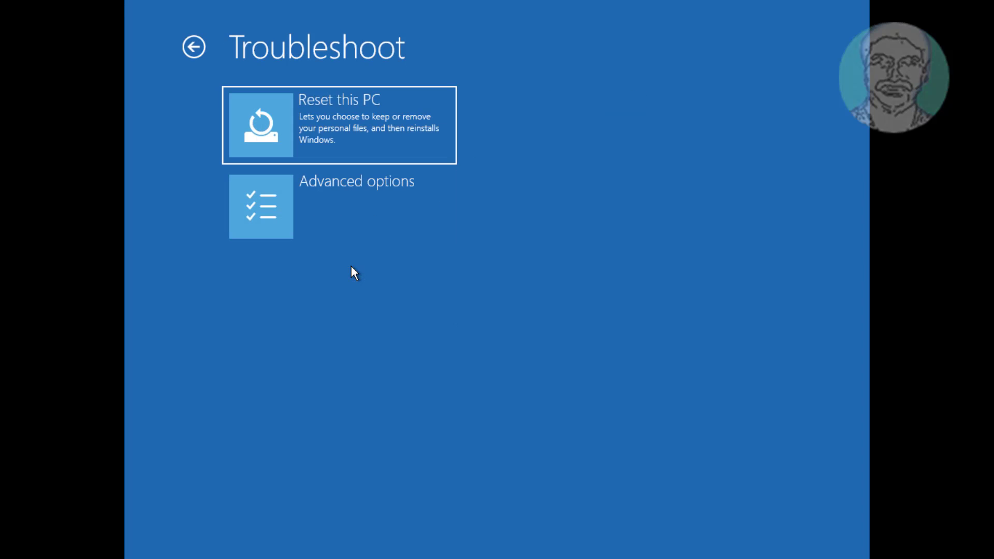
click(333, 198)
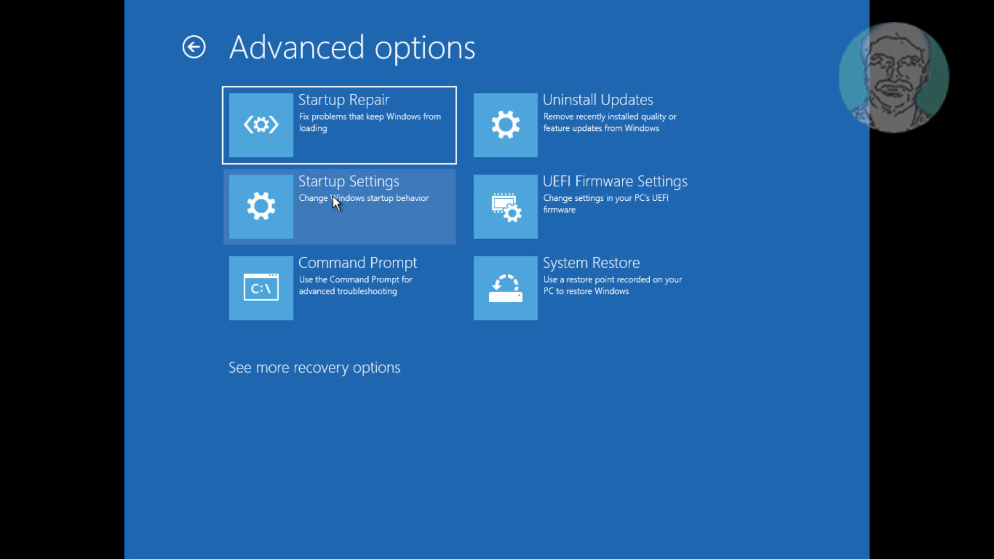
click(582, 284)
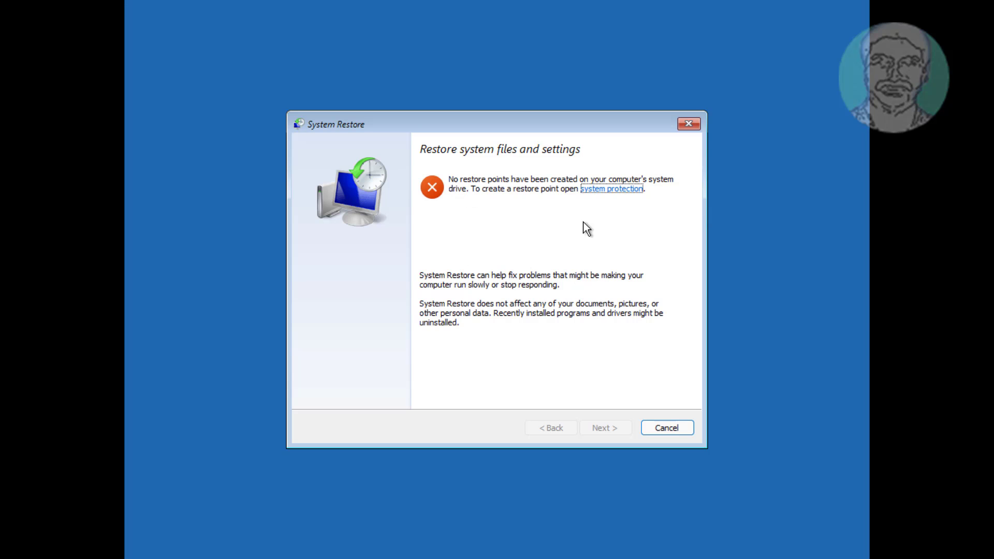
click(676, 428)
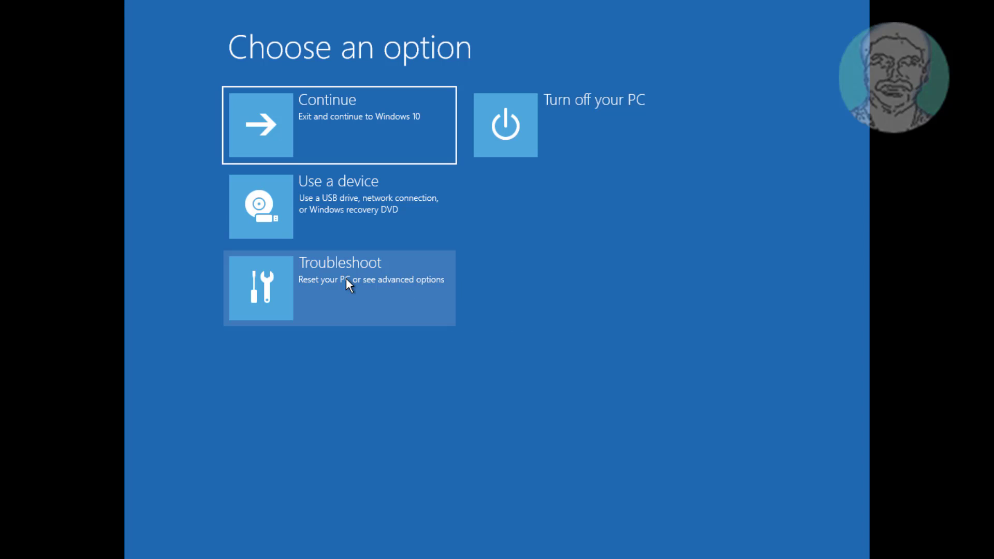
- Reset this PC with Keep my files and Local reinstall selected
click(389, 282)
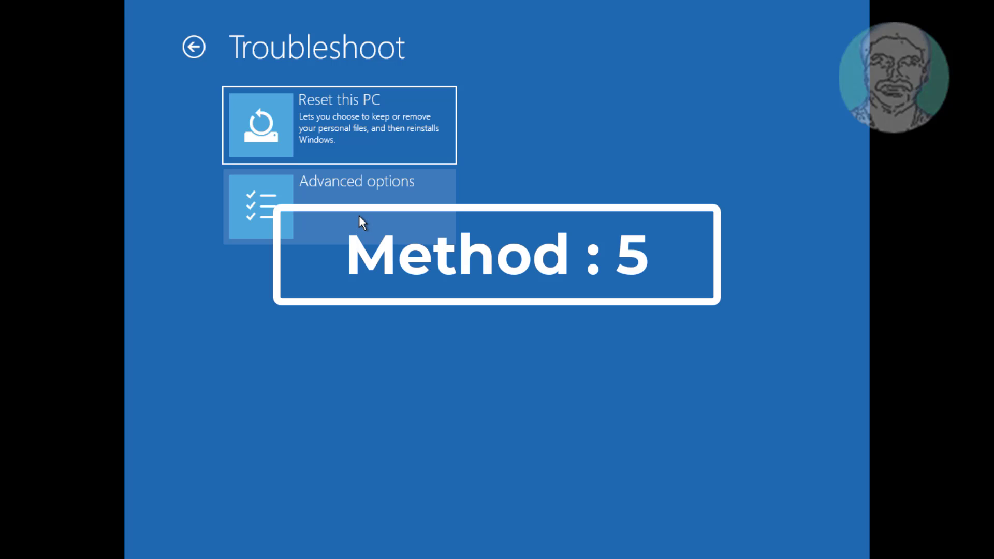
click(346, 119)
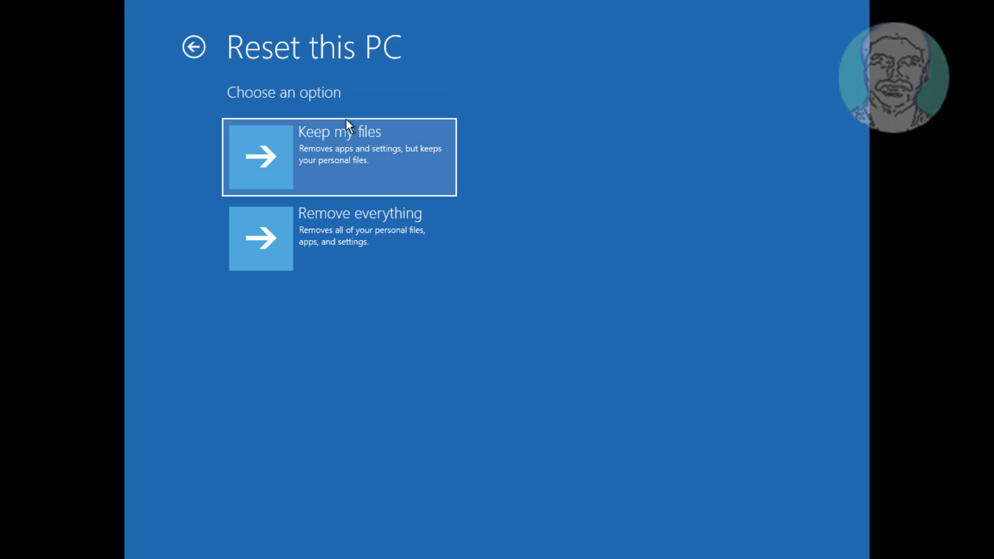
click(345, 164)
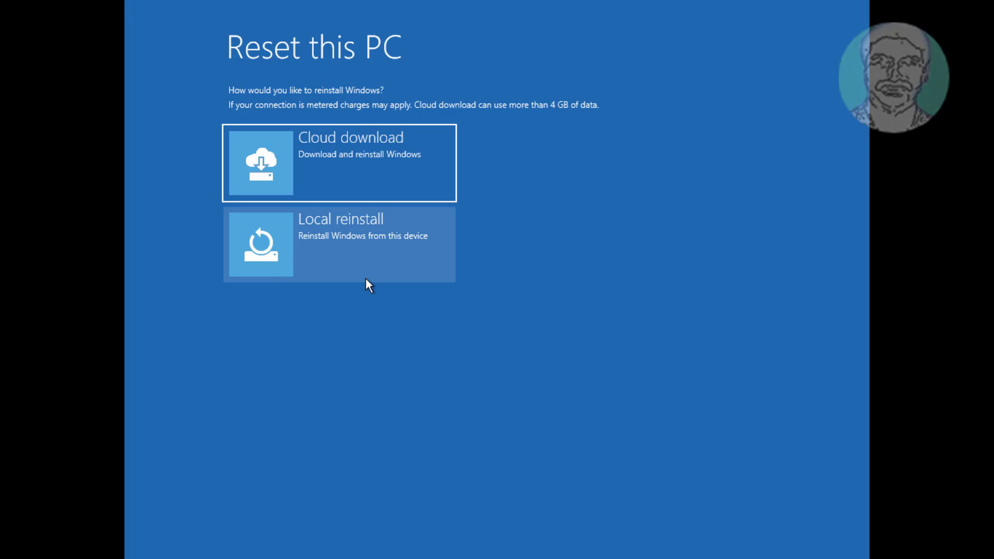
click(349, 240)
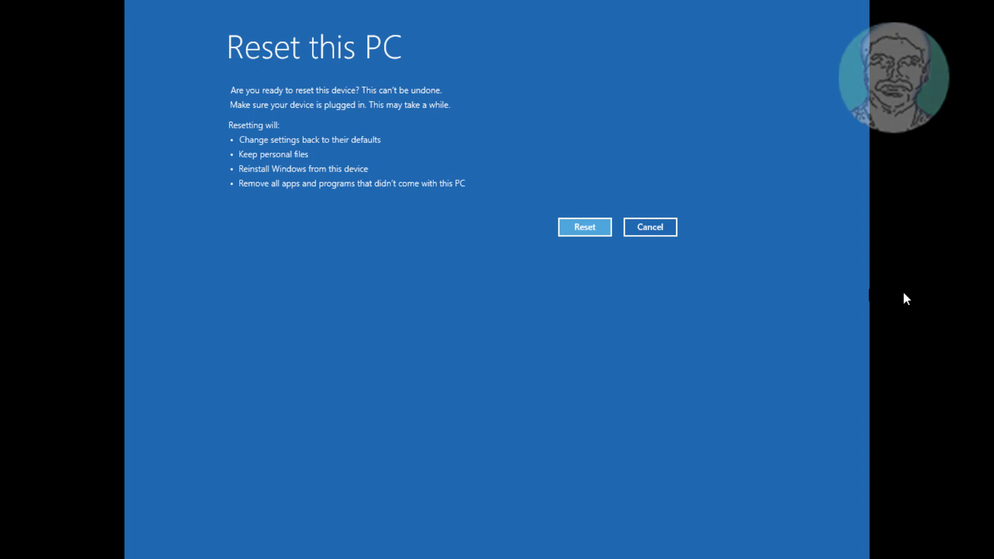
click(589, 226)
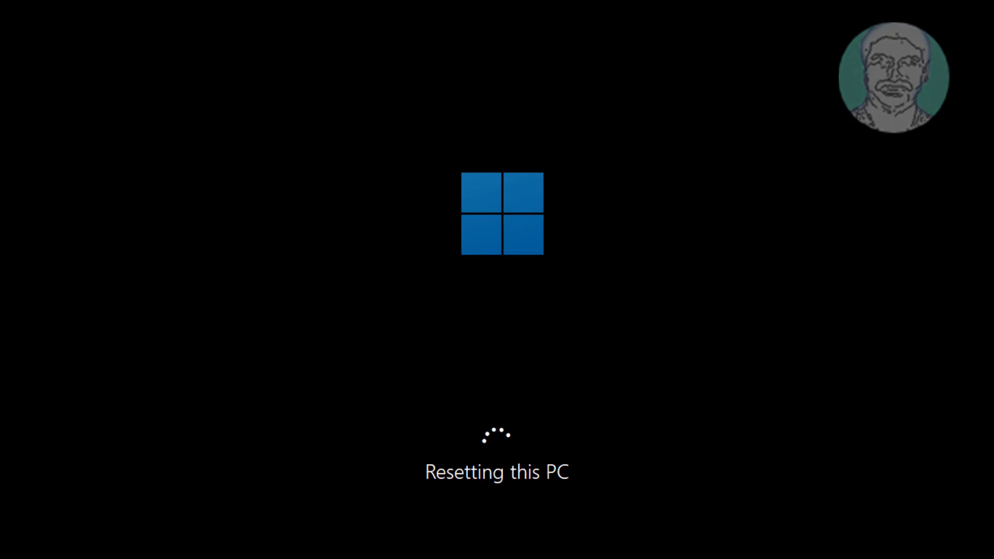